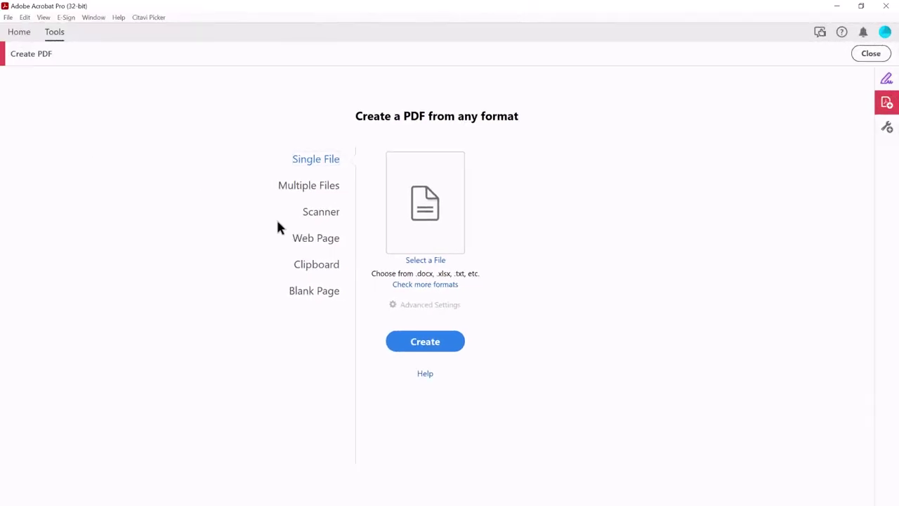
Convert the IBM blockchain food-traceability blog post into a PDF from its web address
{"action": "left_click", "coordinate": [313, 237]}
{"action": "left_click", "coordinate": [410, 177]}
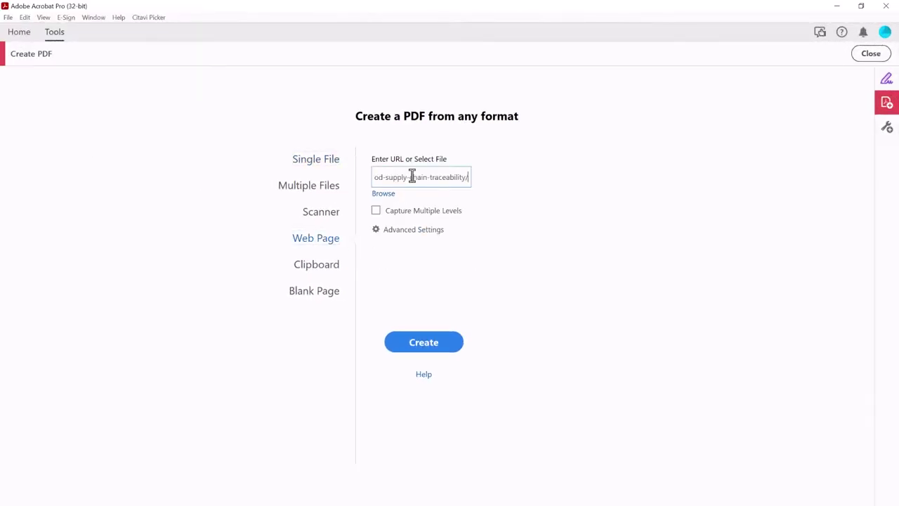
{"action": "left_click", "coordinate": [450, 351]}
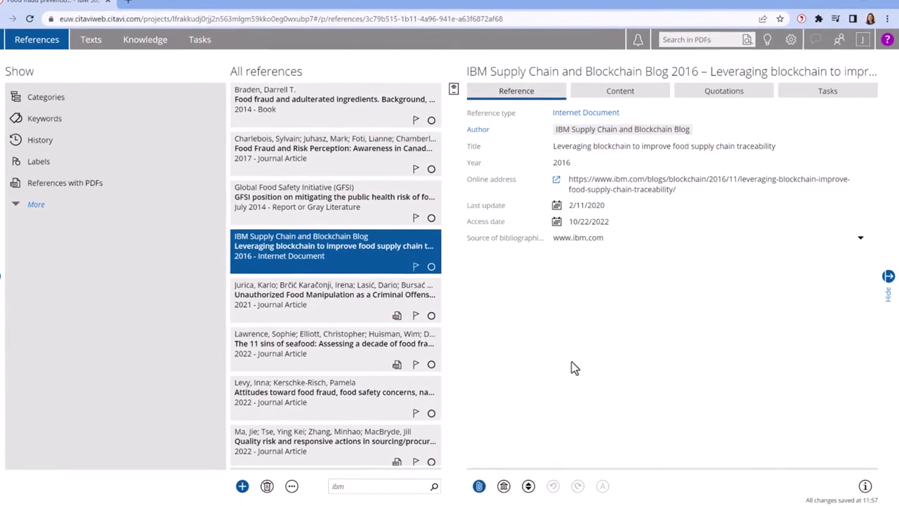
Upload the saved blockchain PDF as an attachment to the IBM blog reference
{"action": "left_click", "coordinate": [479, 486]}
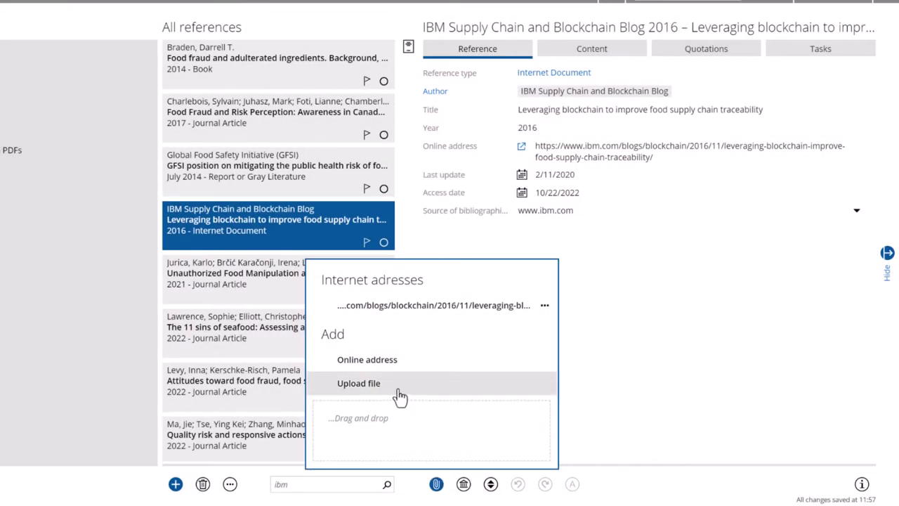
{"action": "left_click", "coordinate": [400, 383]}
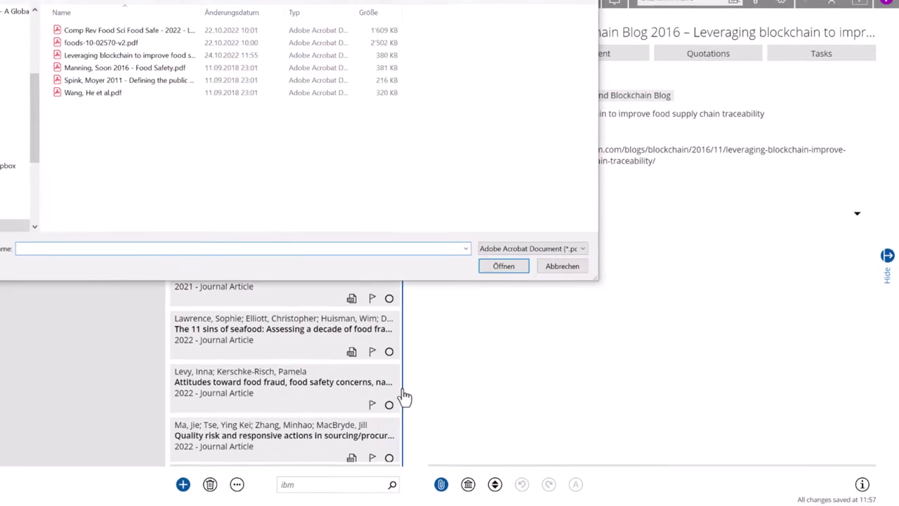
{"action": "left_click", "coordinate": [305, 137]}
{"action": "left_click", "coordinate": [532, 283]}
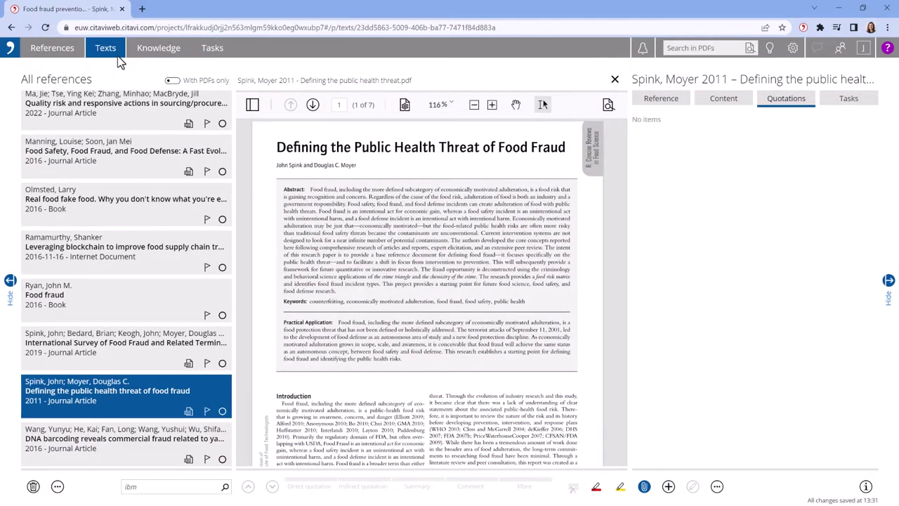
Hide the reference list, zoom the PDF to 216 %, and highlight the intentional-act definition in yellow
{"action": "left_click", "coordinate": [10, 281]}
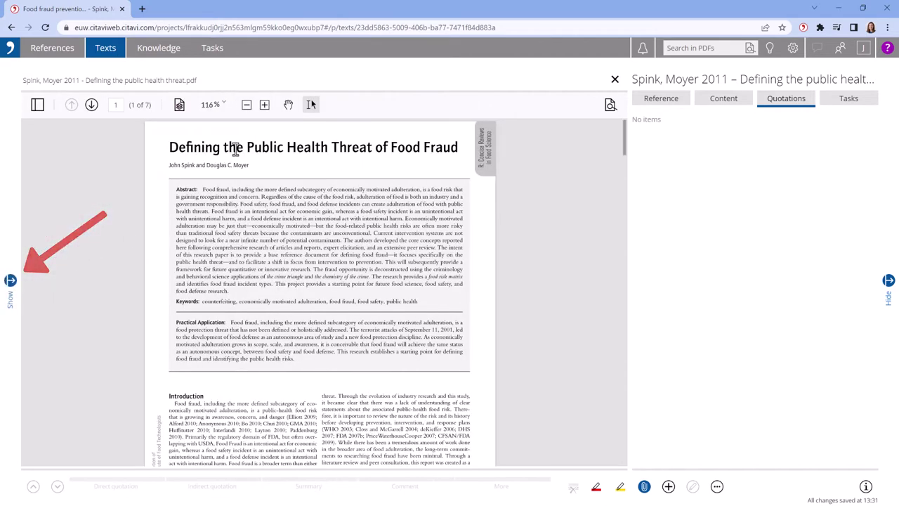
{"action": "left_click", "coordinate": [264, 104]}
{"action": "left_click", "coordinate": [264, 104]}
{"action": "scroll", "coordinate": [364, 260], "scroll_direction": "down", "scroll_amount": 5}
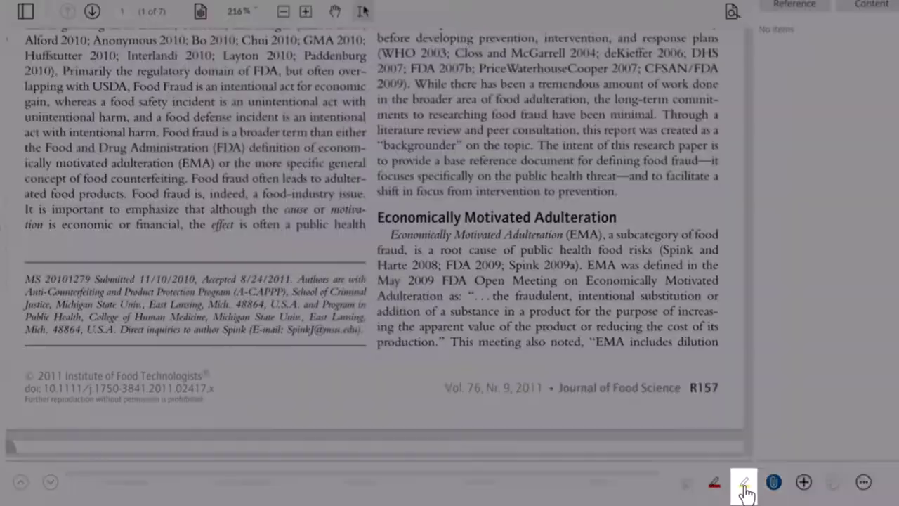
{"action": "left_click", "coordinate": [620, 486]}
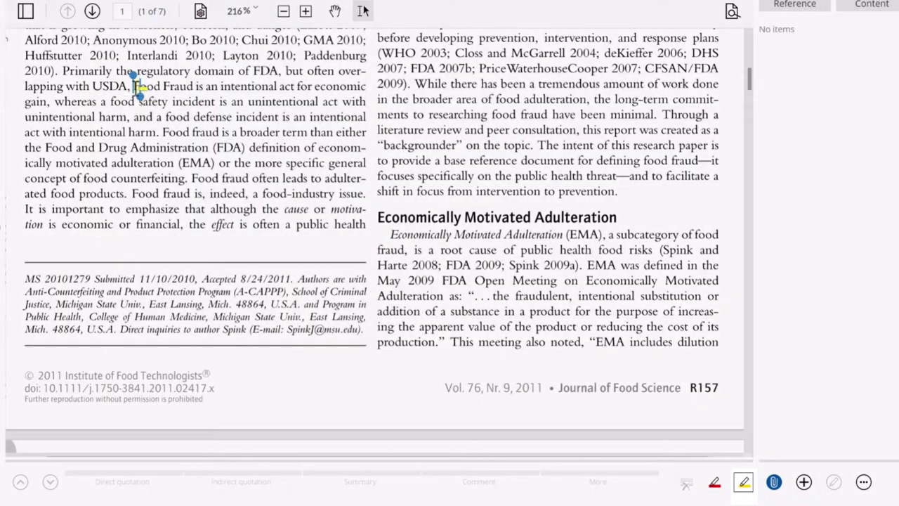
{"action": "left_click_drag", "start_coordinate": [134, 86], "coordinate": [159, 137]}
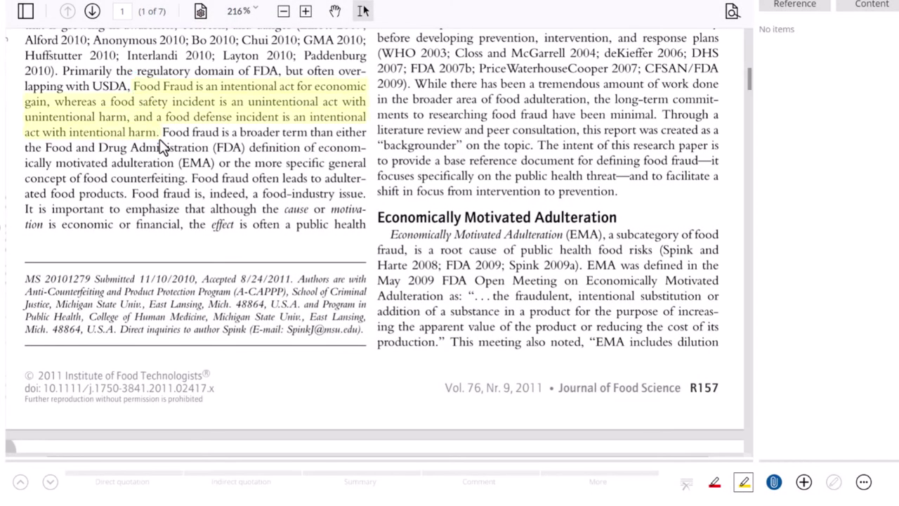
Highlight the broader-term passage in red and save it as quotation 'Terminology'
{"action": "left_click", "coordinate": [716, 484]}
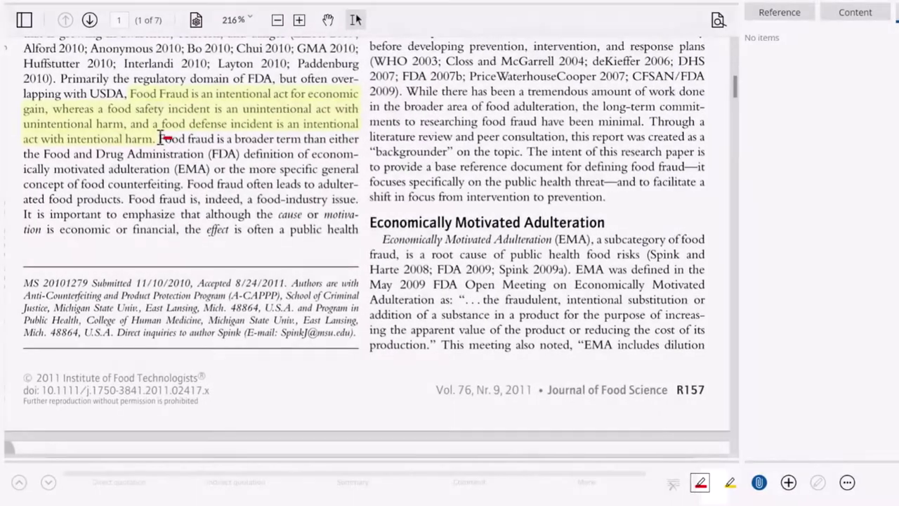
{"action": "left_click_drag", "start_coordinate": [160, 139], "coordinate": [183, 184]}
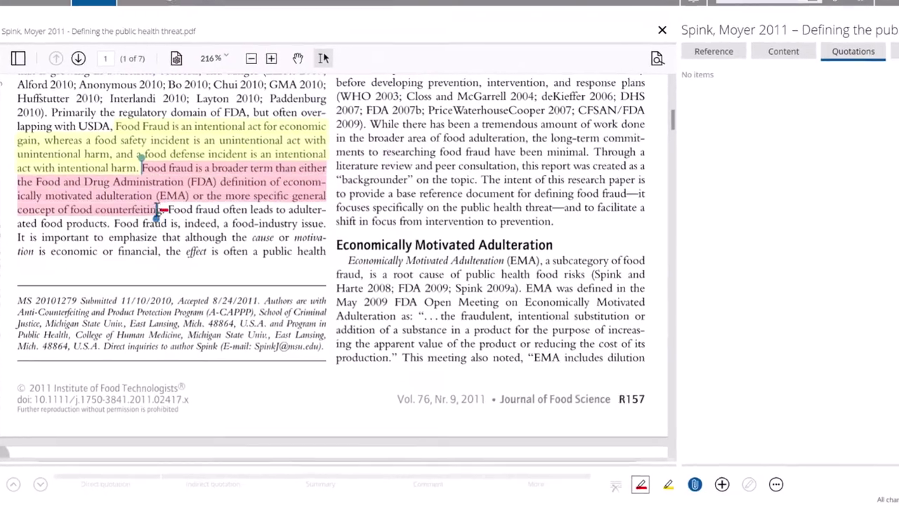
{"action": "left_click_drag", "start_coordinate": [892, 80], "coordinate": [845, 63]}
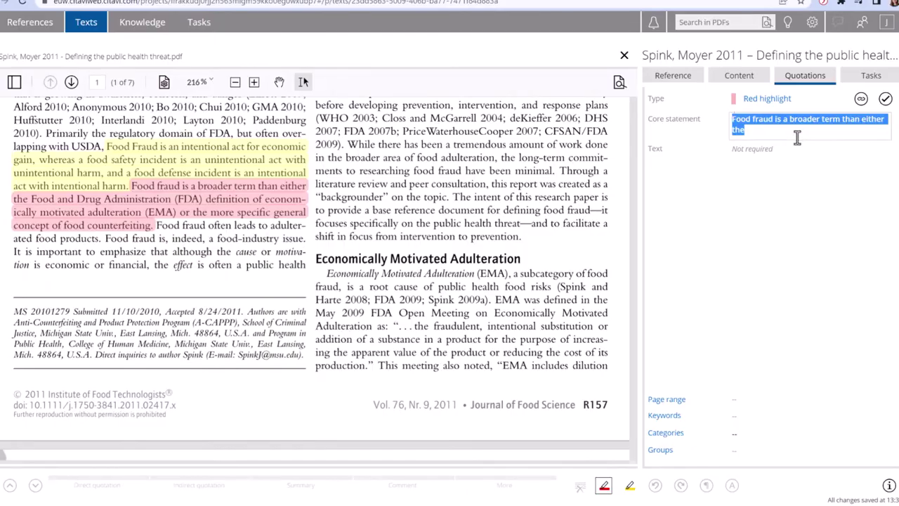
{"action": "type", "text": "Terminology"}
{"action": "left_click", "coordinate": [885, 100]}
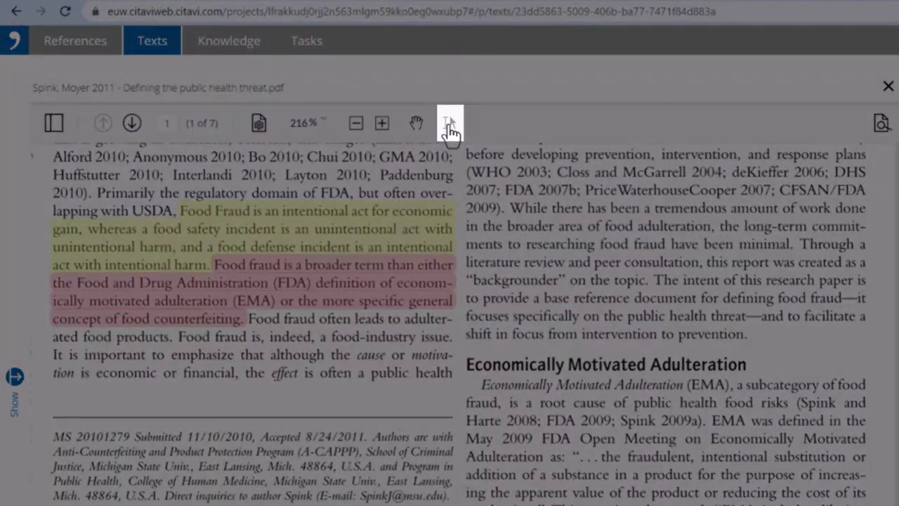
Make the collective-term definition paragraph on page 2 a direct quotation
{"action": "left_click", "coordinate": [450, 125]}
{"action": "scroll", "coordinate": [450, 123], "scroll_direction": "down", "scroll_amount": 10}
{"action": "left_click_drag", "start_coordinate": [55, 320], "coordinate": [85, 392]}
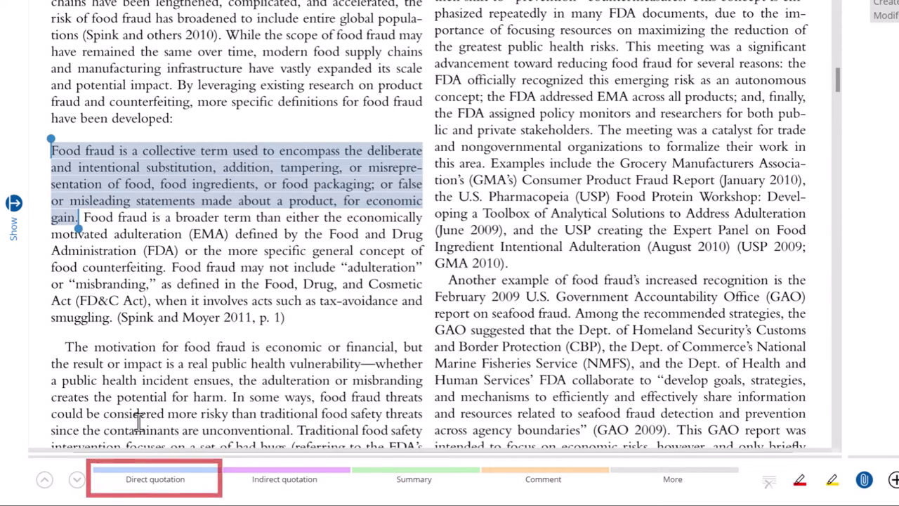
{"action": "left_click", "coordinate": [200, 490]}
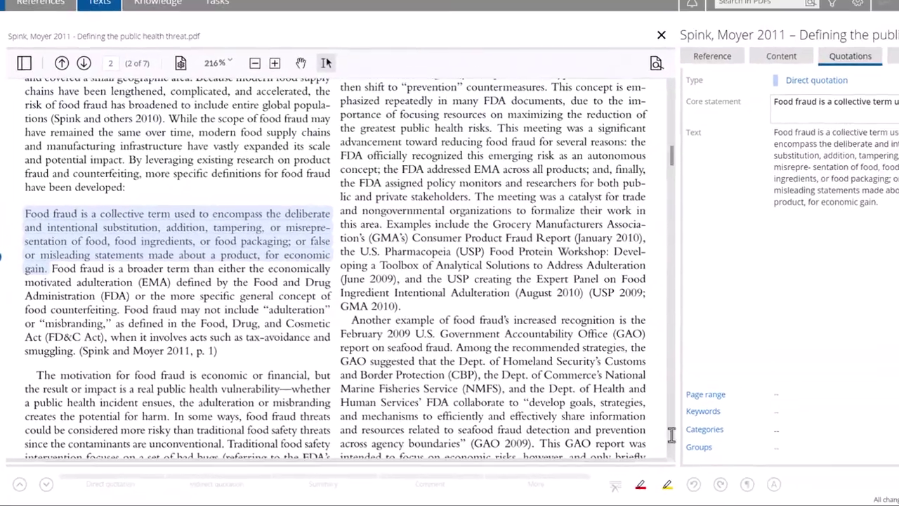
Set its core statement to 'Definition of food fraud (Spink & Moyer)' and add an opening quotation mark
{"action": "scroll", "coordinate": [632, 375], "scroll_direction": "down", "scroll_amount": 10}
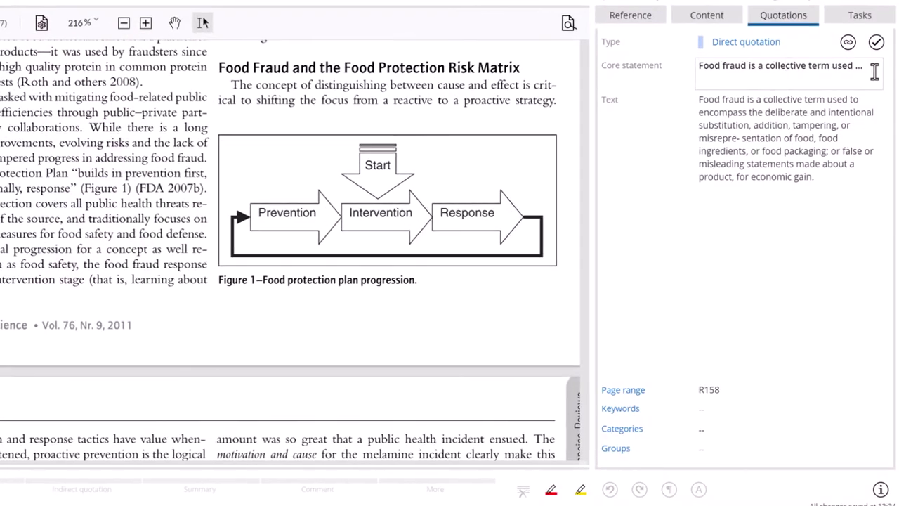
{"action": "key", "text": "shift+Home"}
{"action": "key", "text": "BackSpace"}
{"action": "type", "text": "Definition of food fraud (Spink & Moyer)"}
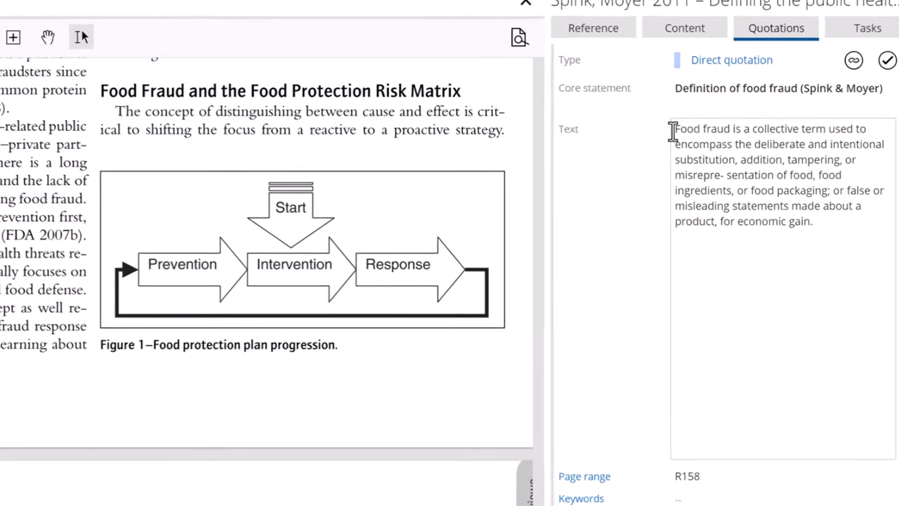
{"action": "left_click", "coordinate": [652, 158]}
{"action": "type", "text": "\""}
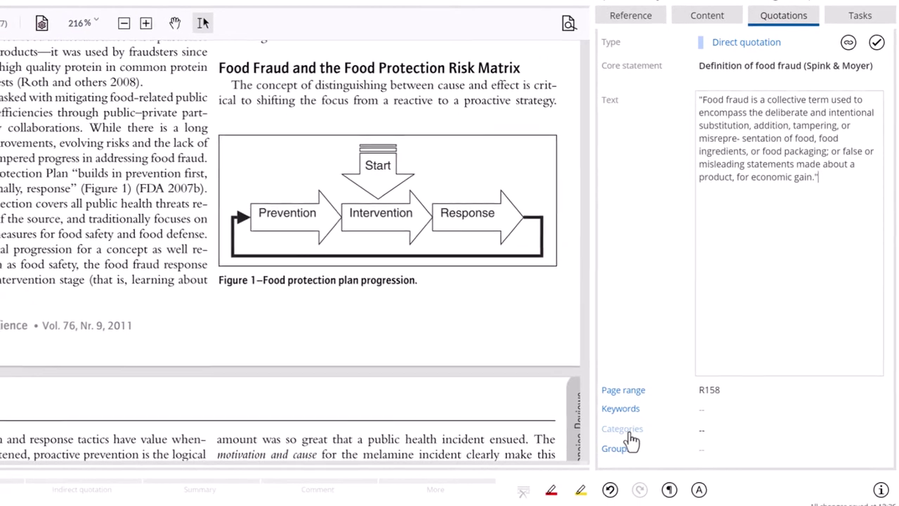
{"action": "left_click", "coordinate": [628, 435]}
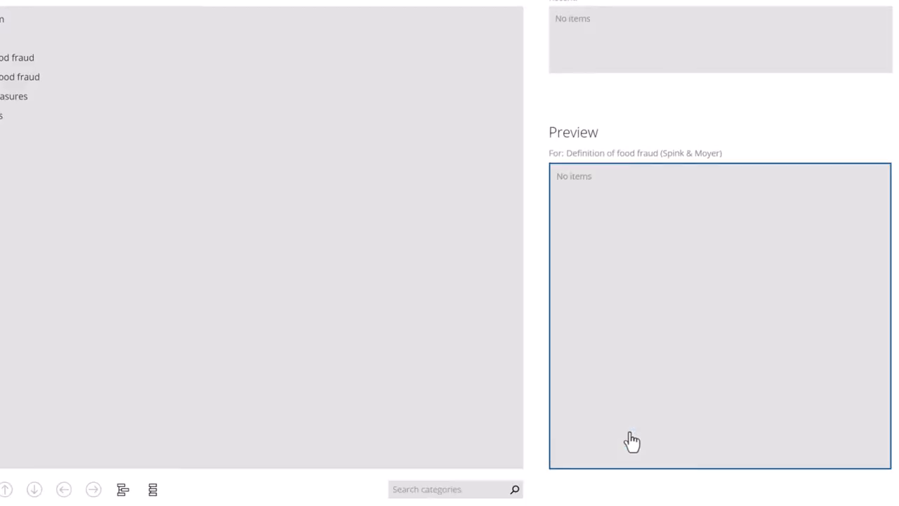
File the definition quotation under 2 Definitions, save it, and select the 'motivation for food fraud' passage
{"action": "left_click", "coordinate": [0, 39]}
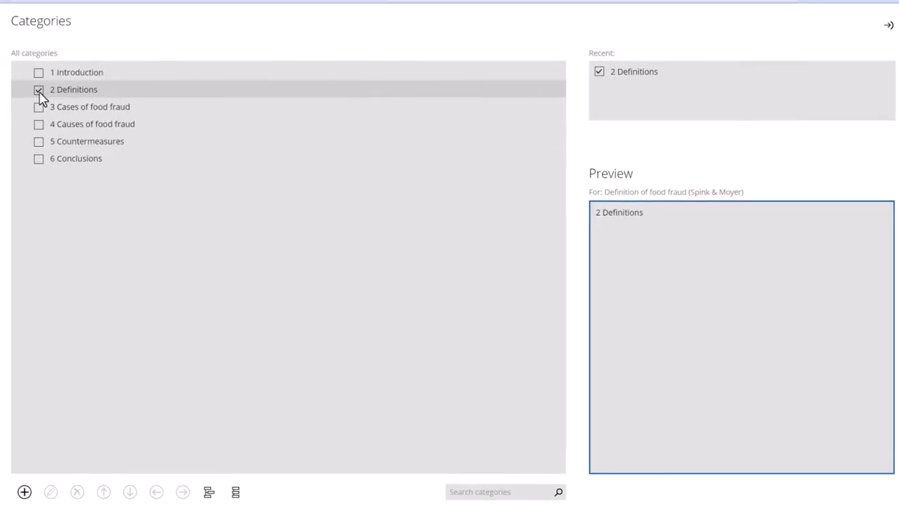
{"action": "left_click", "coordinate": [891, 31]}
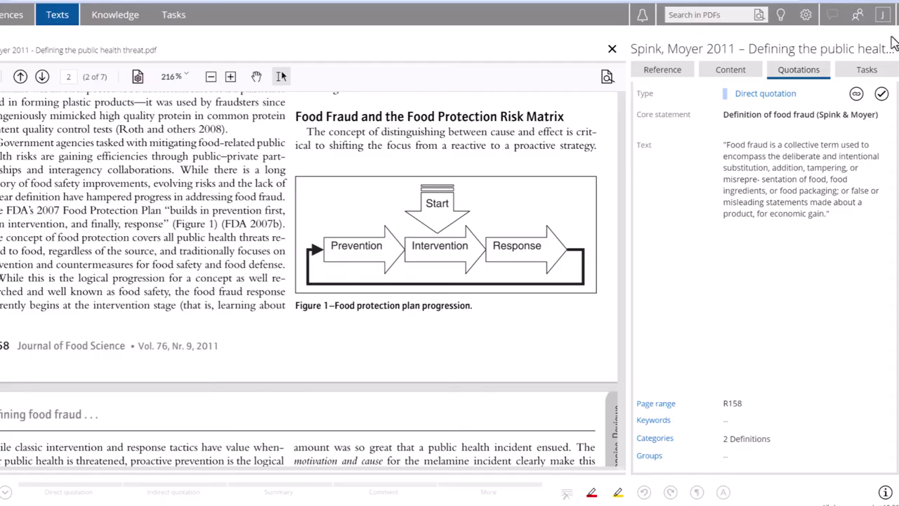
{"action": "left_click", "coordinate": [882, 98]}
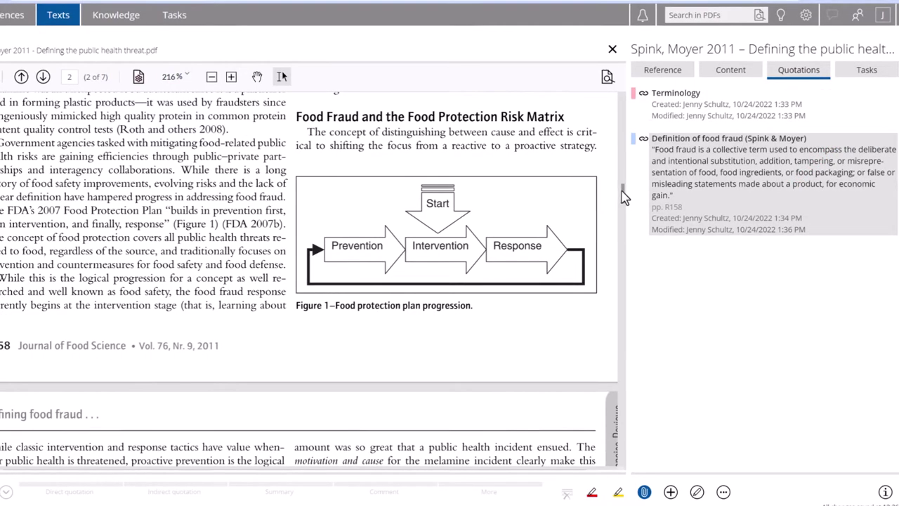
{"action": "scroll", "coordinate": [618, 193], "scroll_direction": "up", "scroll_amount": 5}
{"action": "left_click_drag", "start_coordinate": [1, 232], "coordinate": [253, 246]}
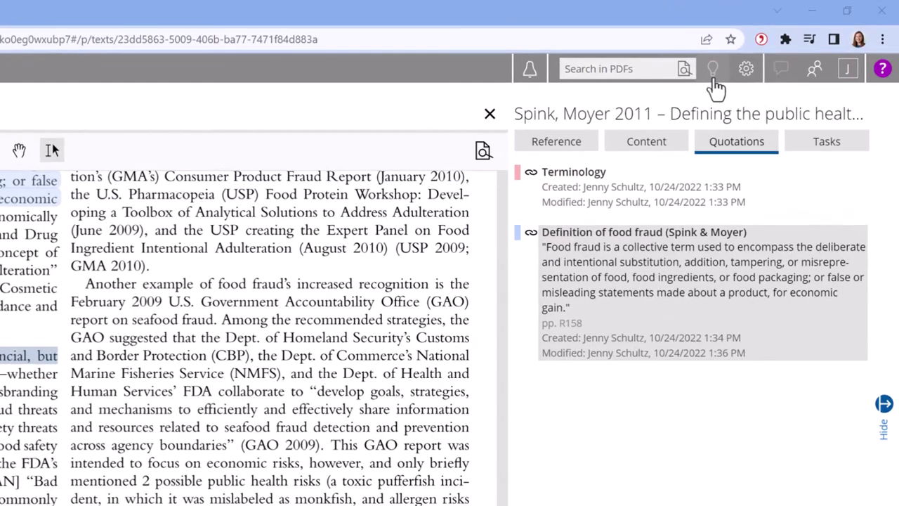
Save a thought 'Difficulty of defining key terms' about missing agreed-upon terms, under 2 Definitions
{"action": "left_click", "coordinate": [714, 80]}
{"action": "type", "text": "Difficulty of defining key terms"}
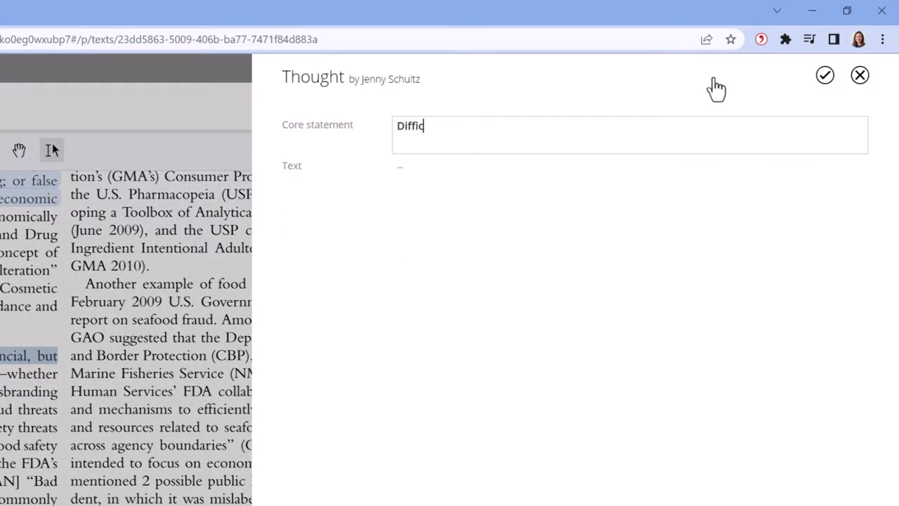
{"action": "left_click", "coordinate": [622, 158]}
{"action": "type", "text": "A number of papers attempt to delineate key concepts and define them. It seems a major problem with defining processes for avoiding food fraud lies in the fact that there are no agreed-upon terms."}
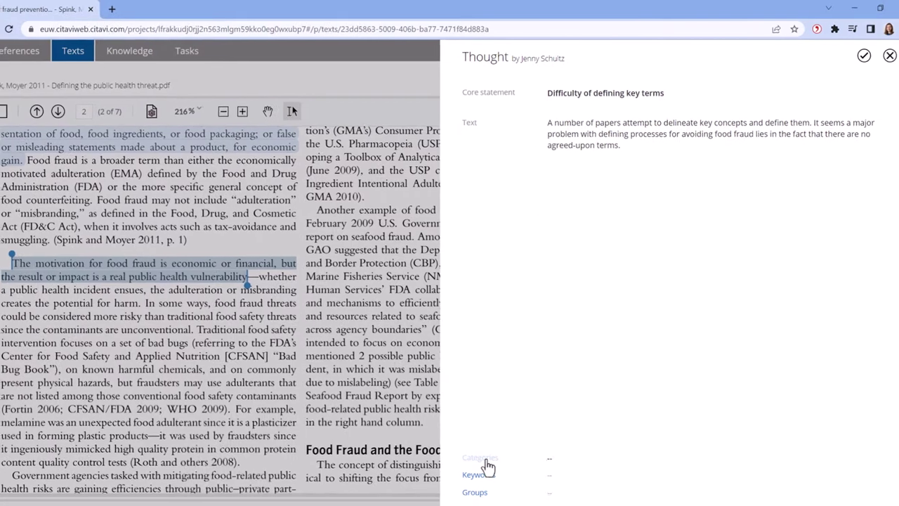
{"action": "left_click", "coordinate": [487, 467]}
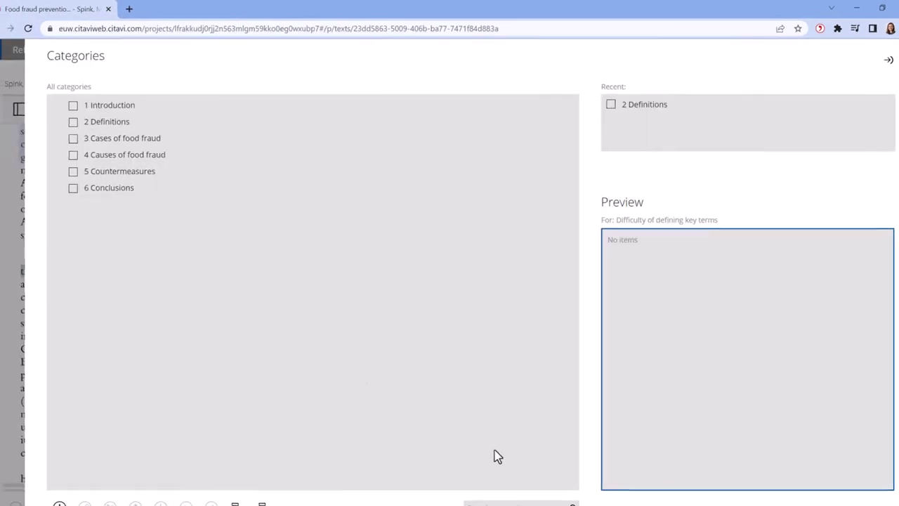
{"action": "left_click", "coordinate": [75, 123]}
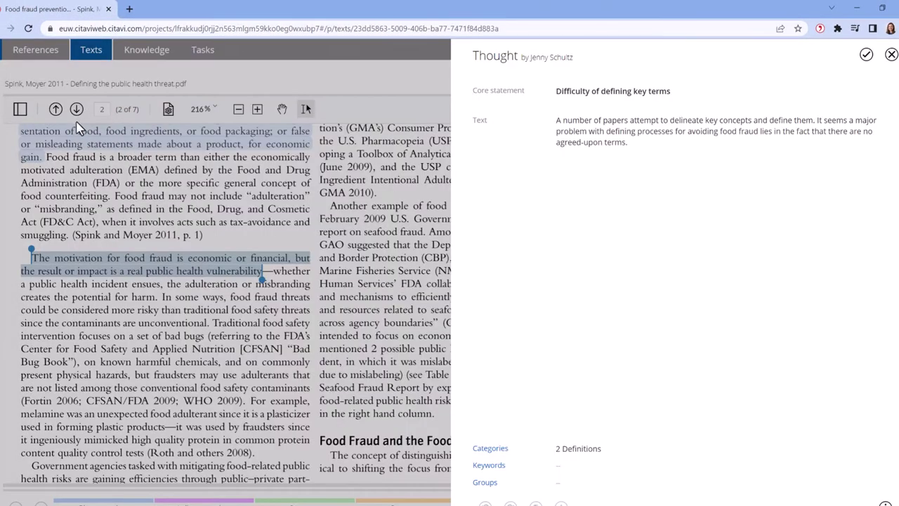
{"action": "left_click", "coordinate": [868, 60]}
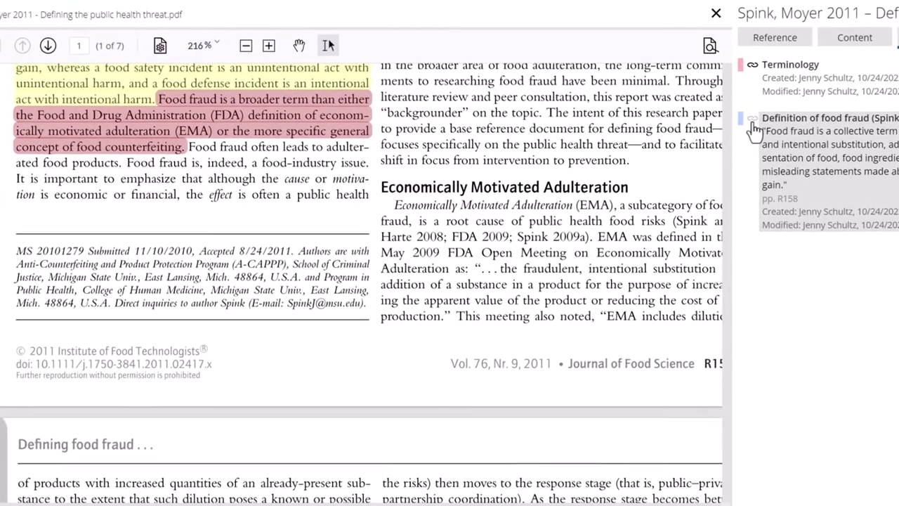
Jump to the 'Definition of food fraud' quotation in the PDF, then return to the references list
{"action": "left_click", "coordinate": [755, 130]}
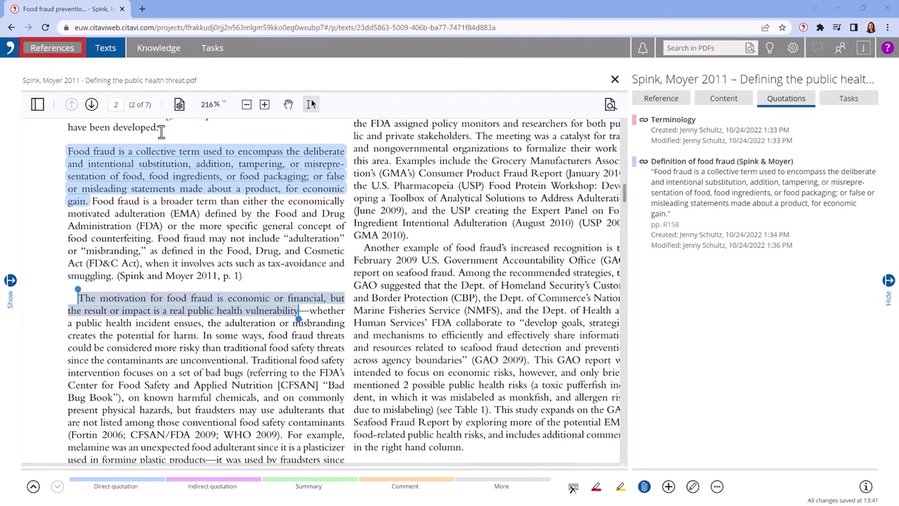
{"action": "left_click", "coordinate": [55, 49]}
Start a new indirect quotation on the A proper moutful podcast reference
{"action": "left_click", "coordinate": [389, 313]}
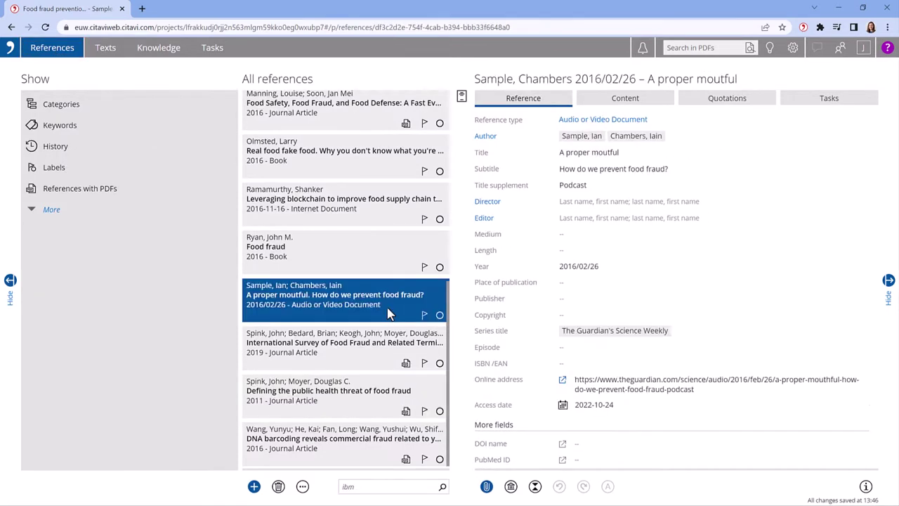
{"action": "left_click", "coordinate": [741, 106]}
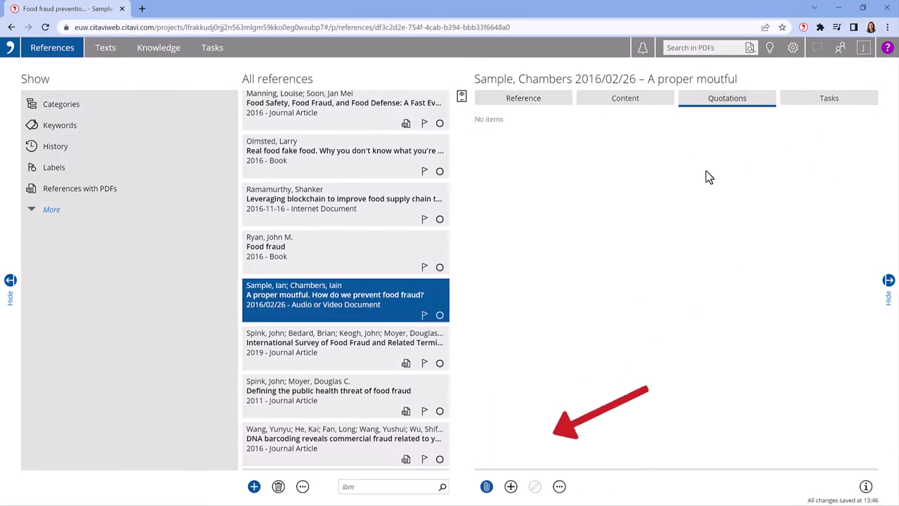
{"action": "left_click", "coordinate": [510, 486]}
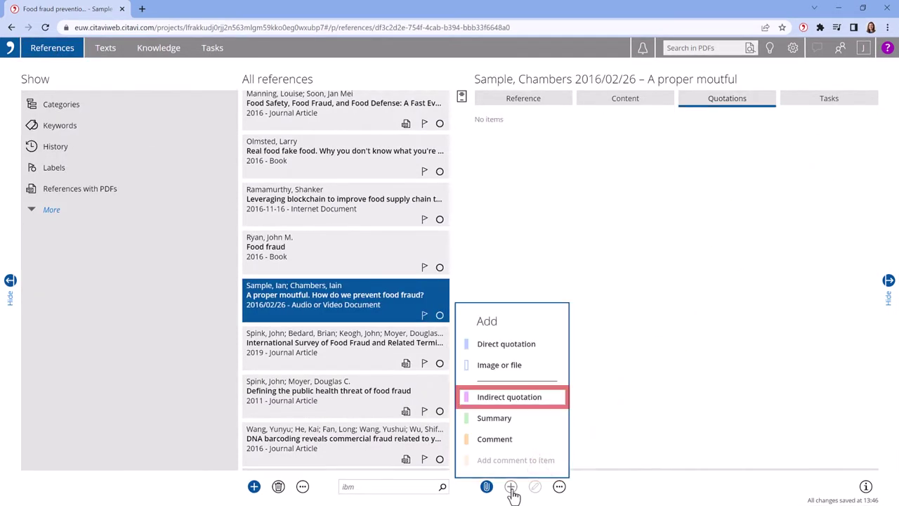
{"action": "left_click", "coordinate": [546, 398]}
Save the adulteration-masks-rather-than-substitutes quotation with range type Other at 03:35
{"action": "type", "text": "Adulteration usually not complete substitution but attempt to cover up something in the food"}
{"action": "key", "text": "Tab"}
{"action": "type", "text": "Usually it's an attempt to mask something in the food and is not an outright 100% s"}
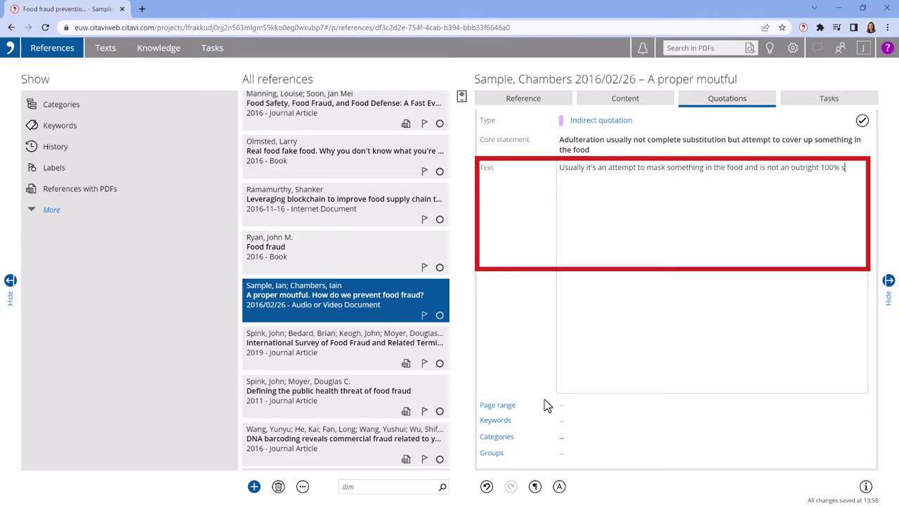
{"action": "type", "text": "ubstitution."}
{"action": "left_click", "coordinate": [545, 404]}
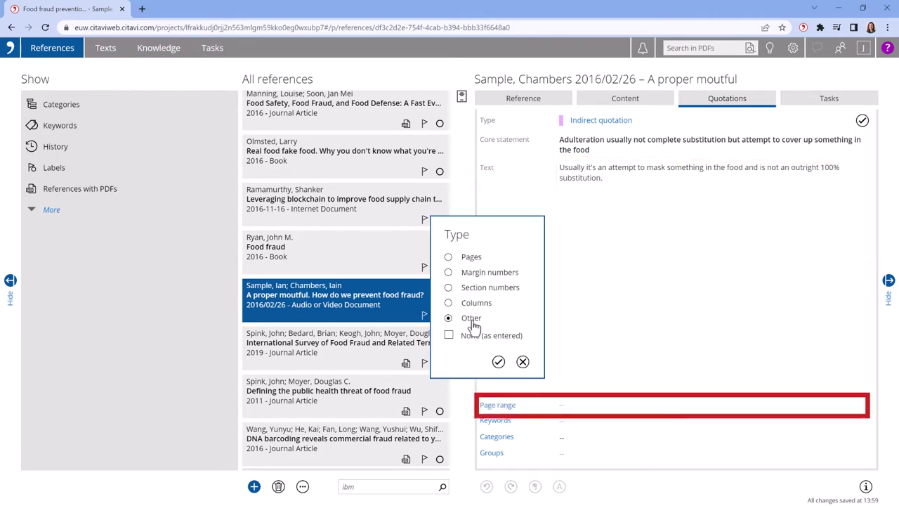
{"action": "left_click", "coordinate": [498, 362]}
{"action": "type", "text": "03:35"}
{"action": "left_click", "coordinate": [863, 122]}
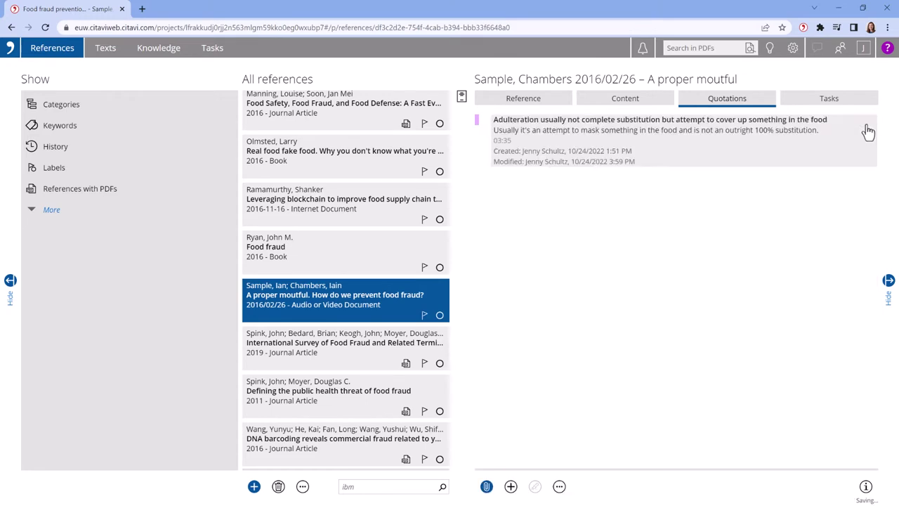
{"action": "left_click", "coordinate": [382, 394]}
{"action": "left_click", "coordinate": [512, 487]}
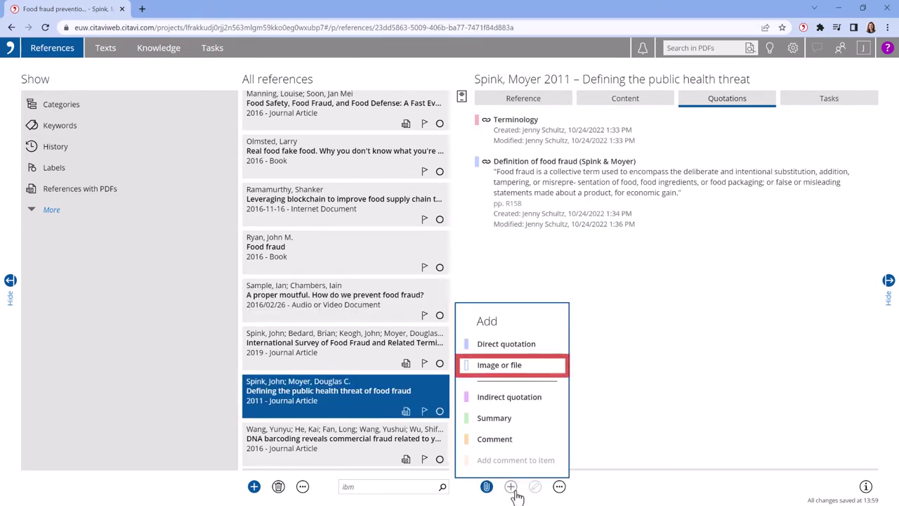
Upload the food protection plan figure as an image quotation captioned 'Components of a food protection plan'
{"action": "left_click", "coordinate": [541, 371]}
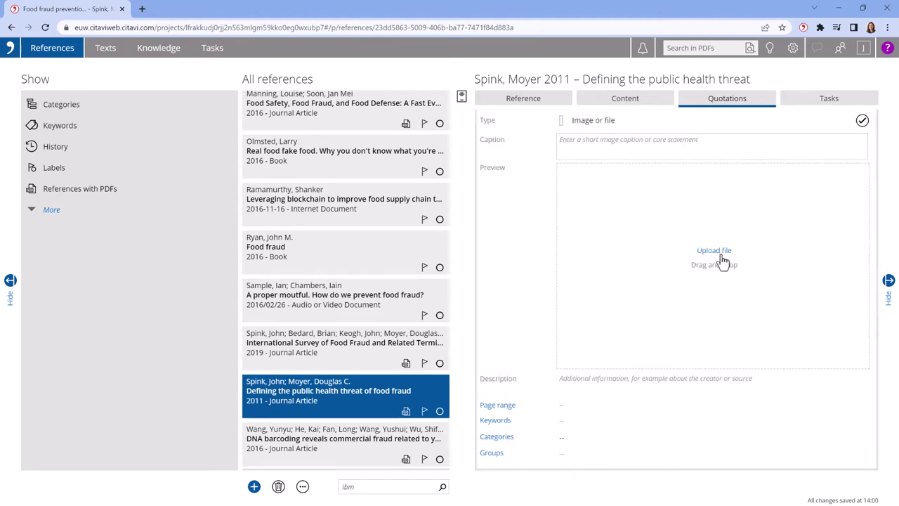
{"action": "left_click", "coordinate": [717, 252]}
{"action": "left_click", "coordinate": [544, 290]}
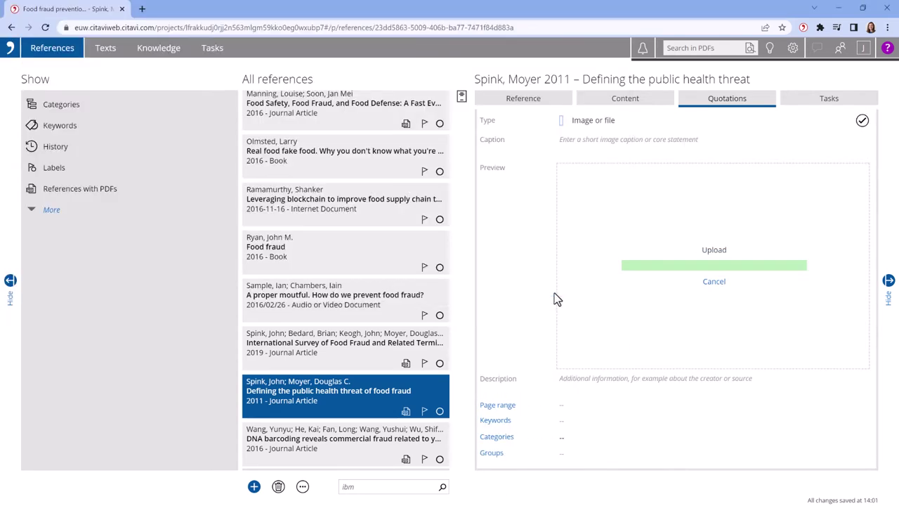
{"action": "left_click", "coordinate": [601, 144]}
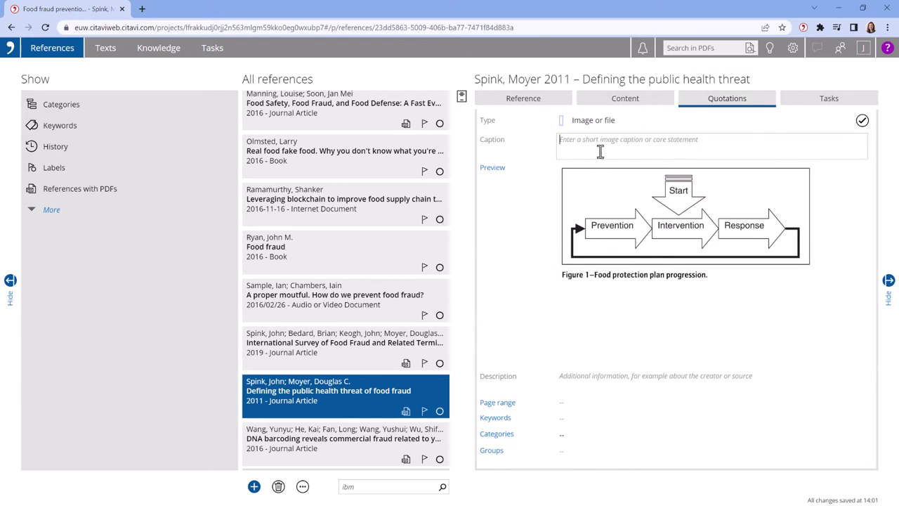
{"action": "type", "text": "Components of a food protection plan"}
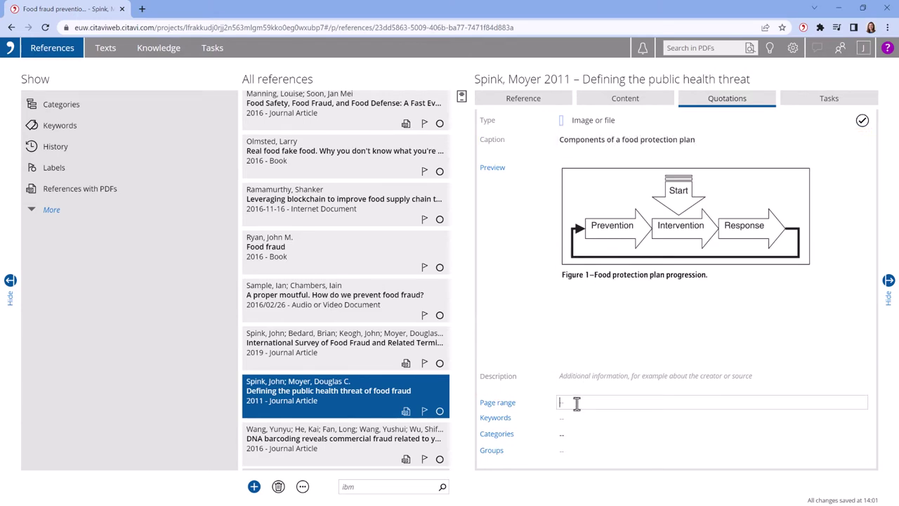